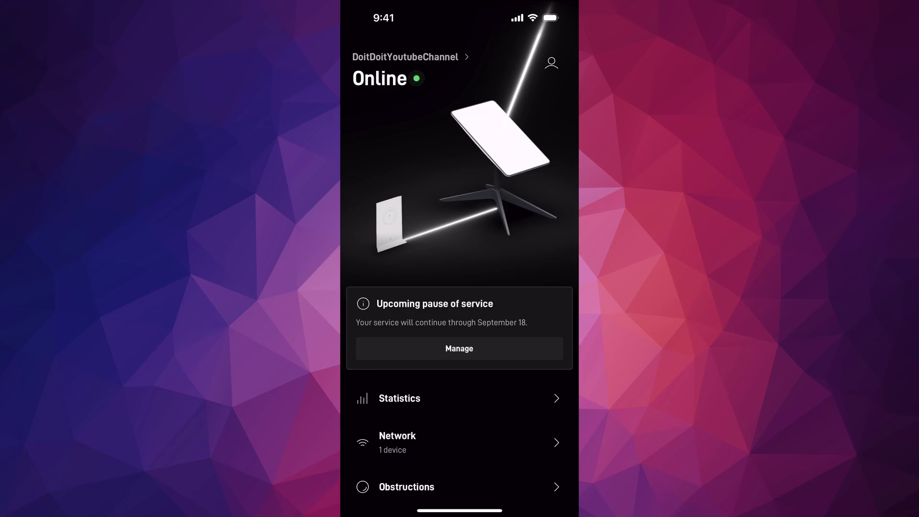
pyautogui.scroll(-5, 459, 287)
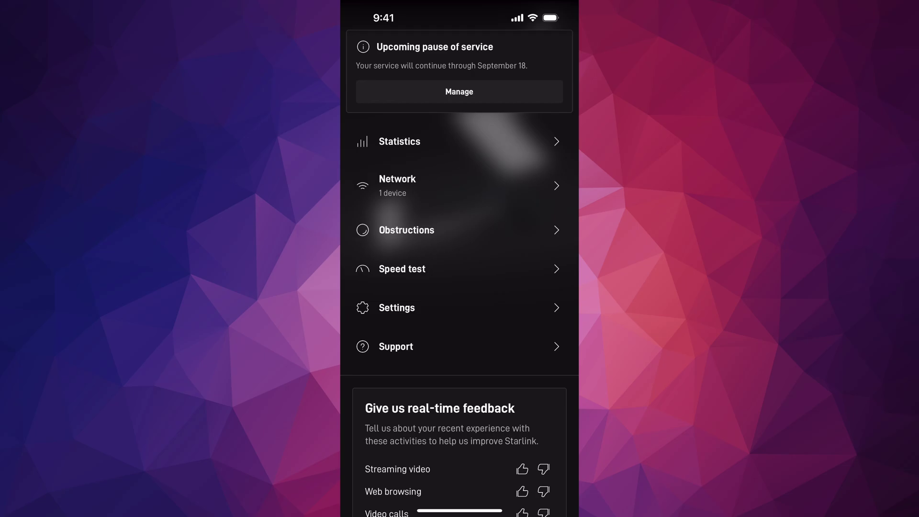
# - Open Settings and switch it to the Starlink dish tab instead of the router
pyautogui.click(396, 278)
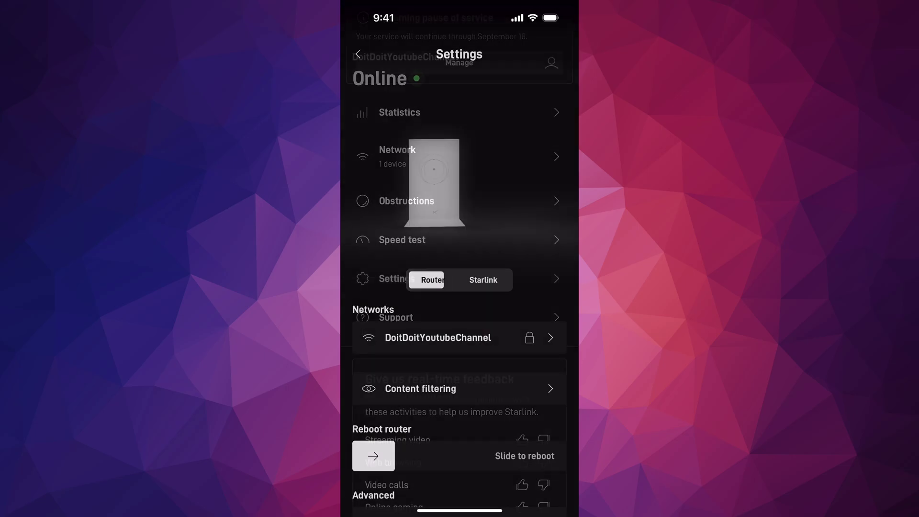
pyautogui.click(483, 279)
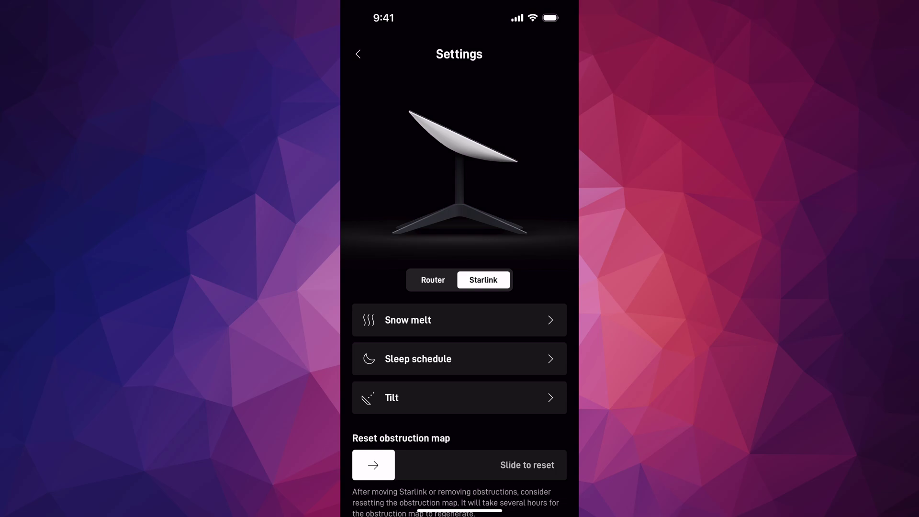
# - Enable the Sleep schedule and set the dial to sleep at 1:00 AM, wake at 6:00 AM
pyautogui.click(418, 358)
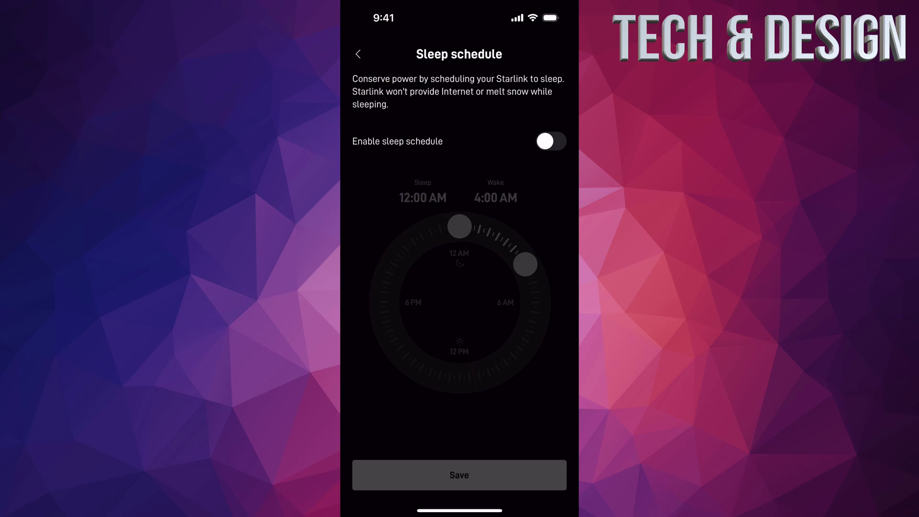
pyautogui.click(551, 140)
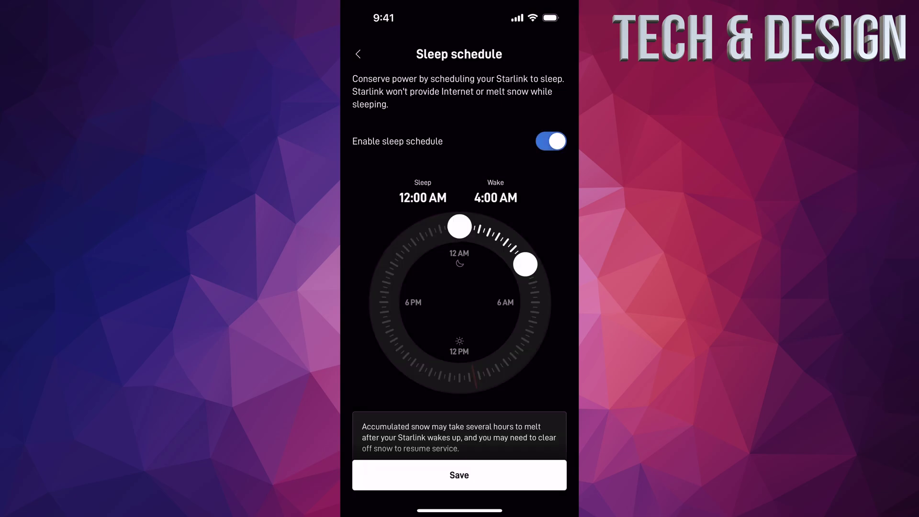
pyautogui.moveTo(525, 265); pyautogui.dragTo(532, 282)
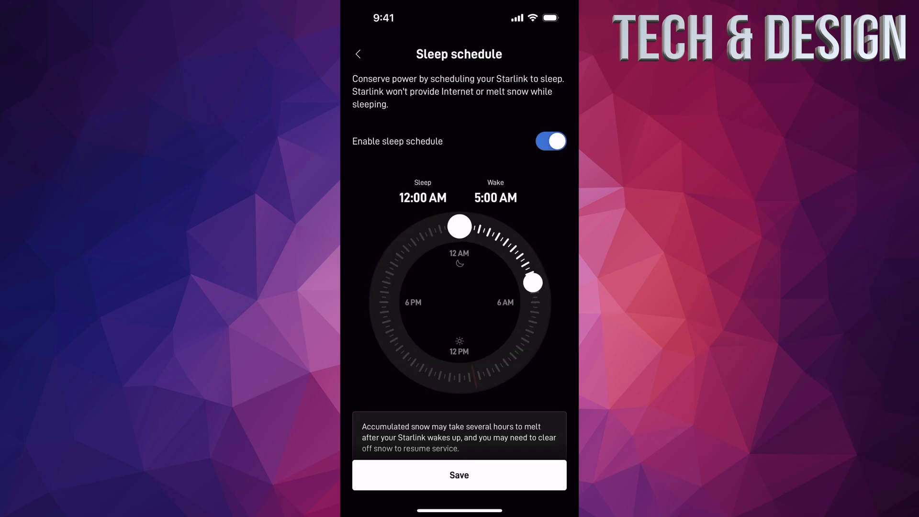
pyautogui.moveTo(460, 227); pyautogui.dragTo(479, 229)
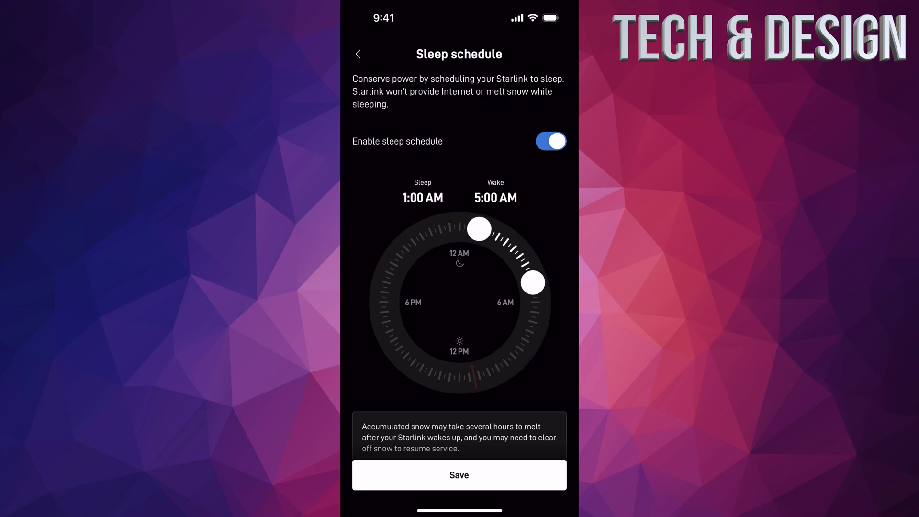
pyautogui.moveTo(532, 282)
pyautogui.mouseDown()
pyautogui.moveTo(523, 259)
pyautogui.moveTo(535, 301)
pyautogui.mouseUp()
pyautogui.click(522, 259)
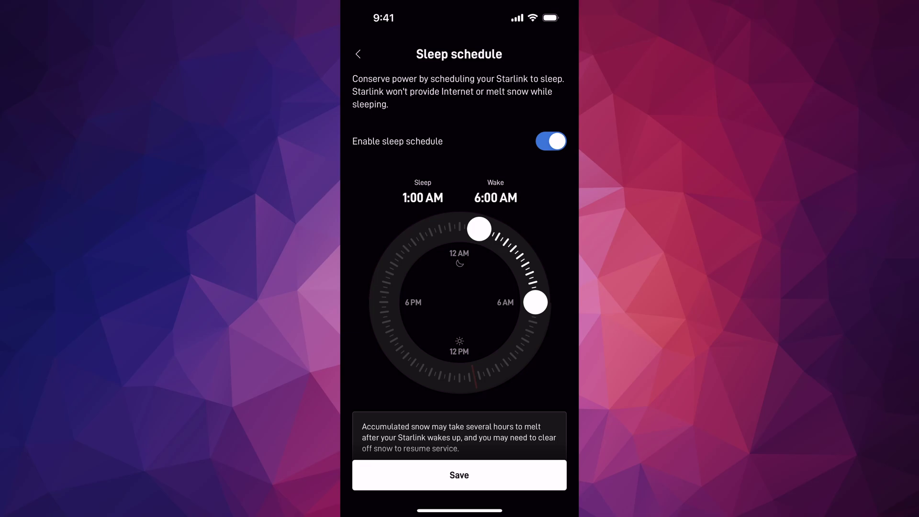
# - Switch Enable sleep schedule off and return to the Starlink settings list
pyautogui.click(551, 141)
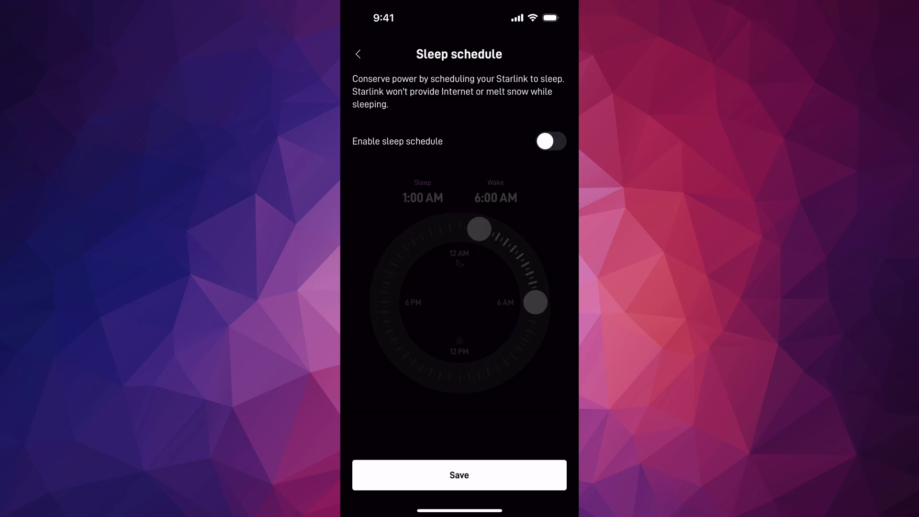
pyautogui.click(459, 474)
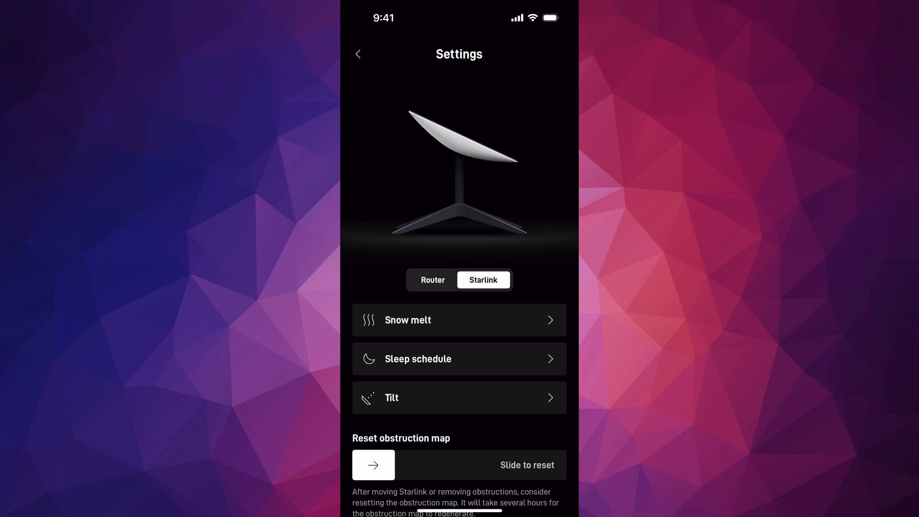